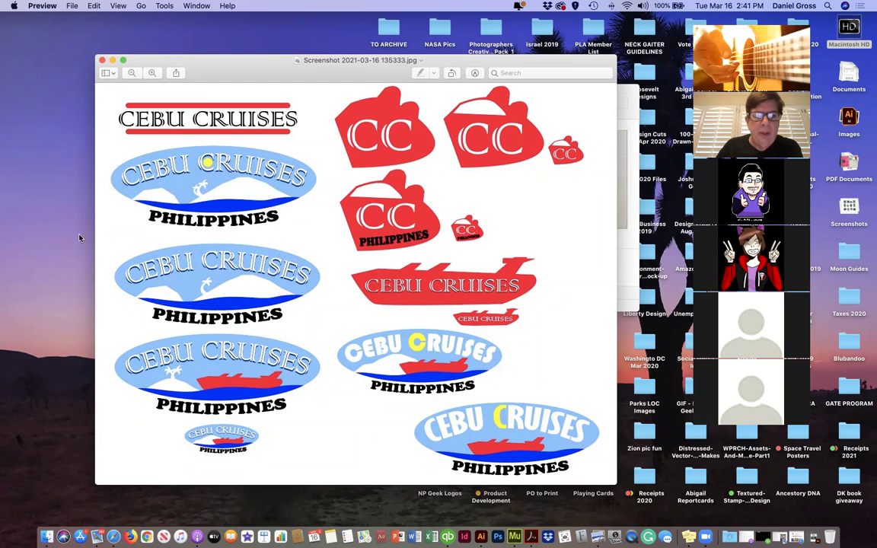
Marquee-select the second oval Cebu Cruises logo in the image, and open the newest gray-flagged message in Mail
drag(112, 227, 329, 338)
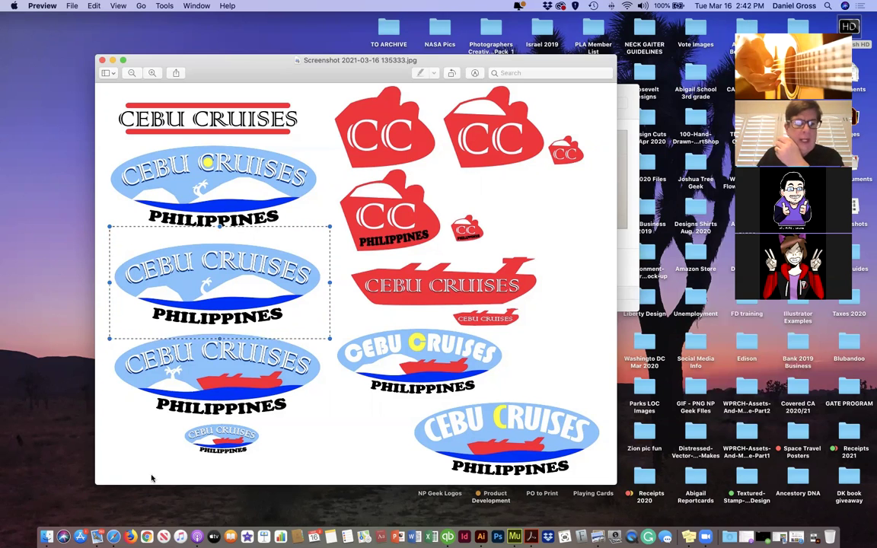
click(100, 537)
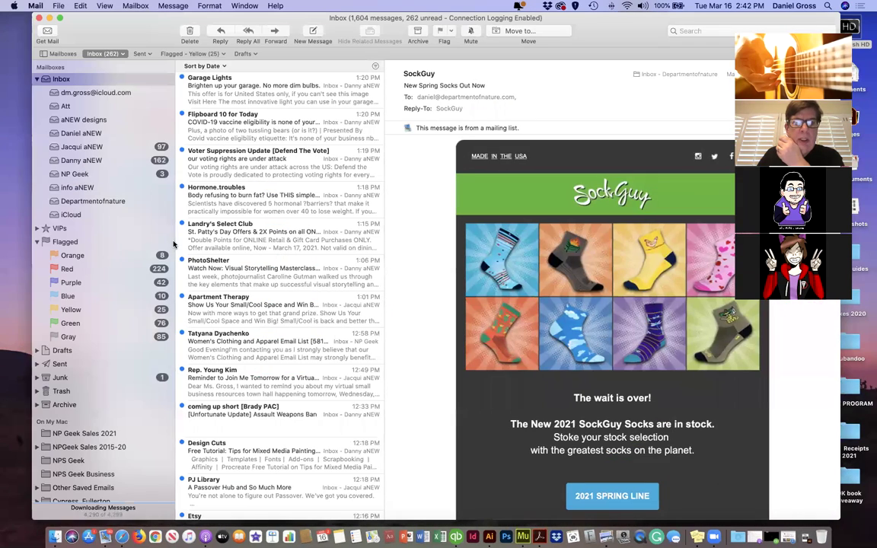
click(68, 337)
click(236, 82)
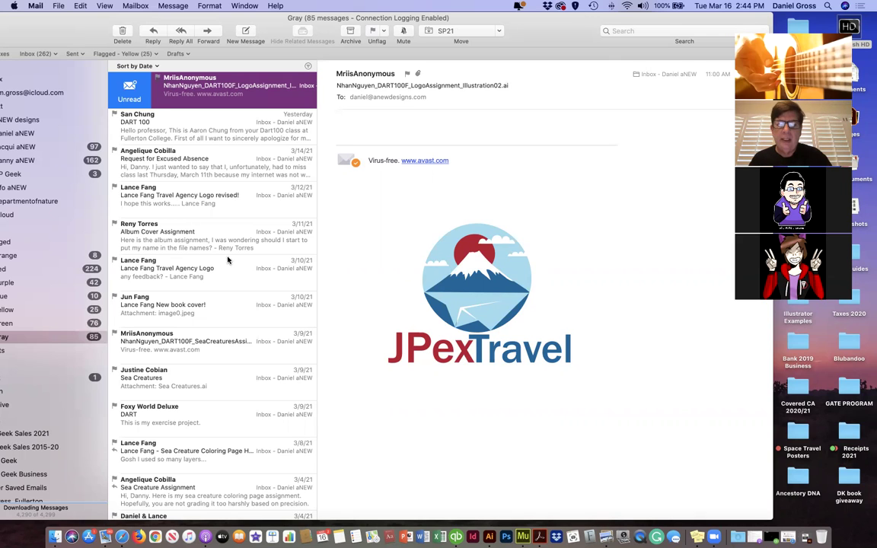
Open the revised.ai attachment from the "Travel Agency Logo revised!" e-mail in Adobe Illustrator 2021
click(204, 198)
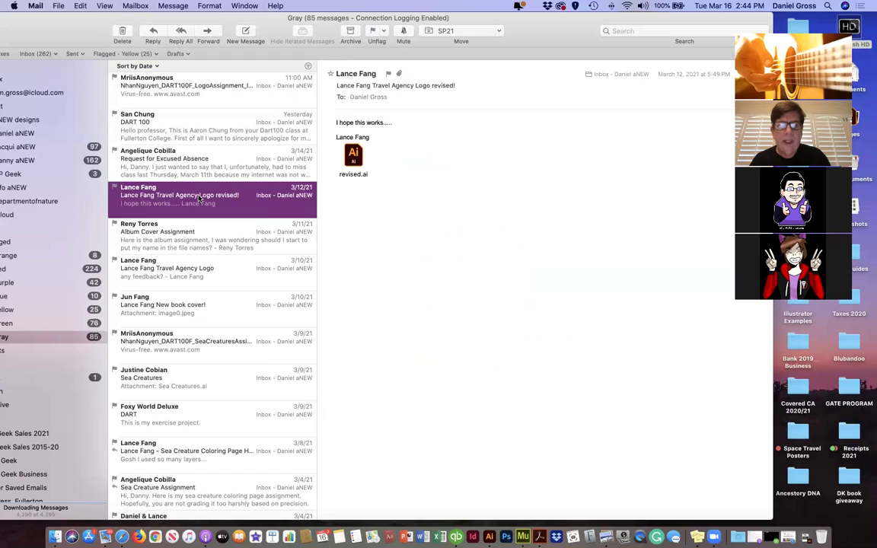
click(347, 162)
key(space)
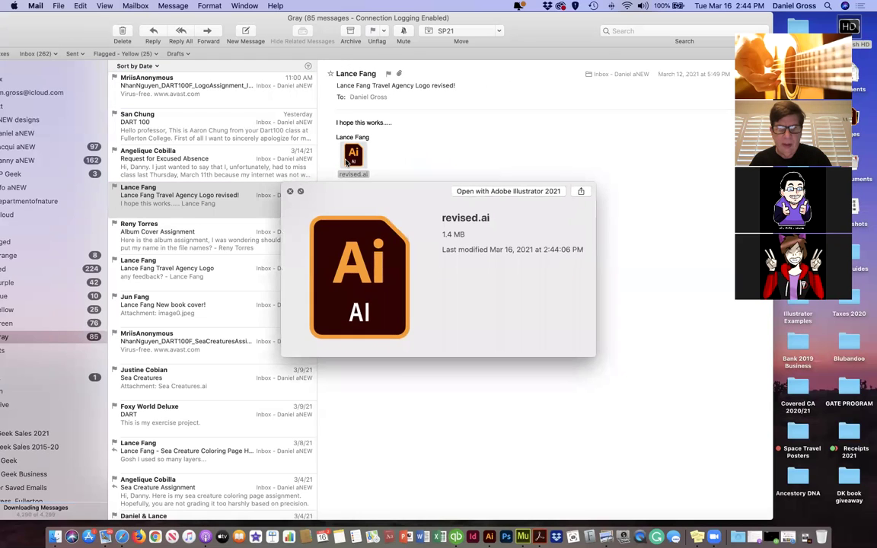
key(space)
right_click(346, 161)
mouse_move(388, 175)
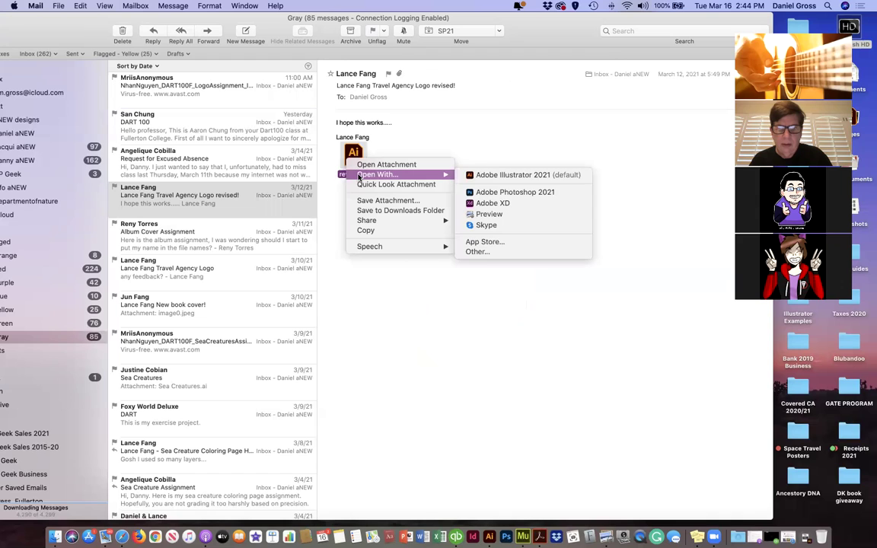
click(501, 175)
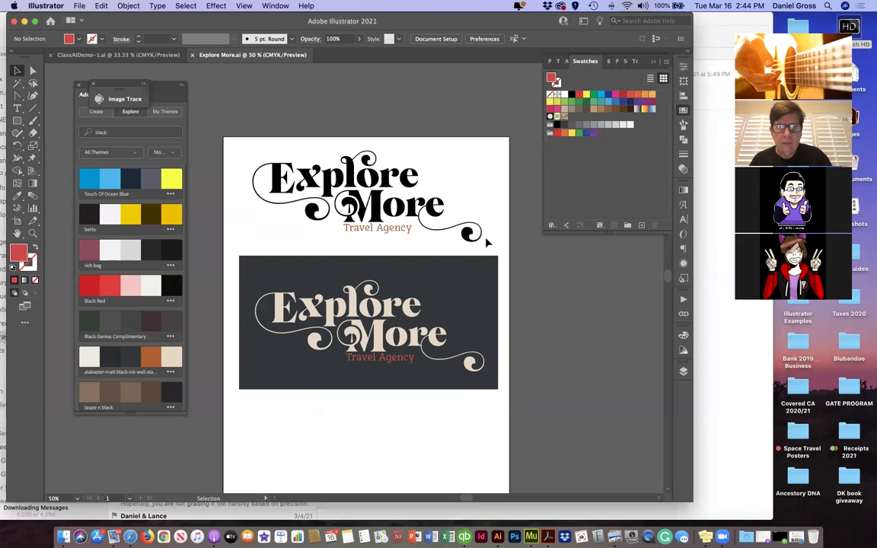
Examine the three Hell's Travel Services logo versions across the whole artboard, including the middle logo's lettering
scroll(383, 230, right, 2)
scroll(383, 231, up, 2)
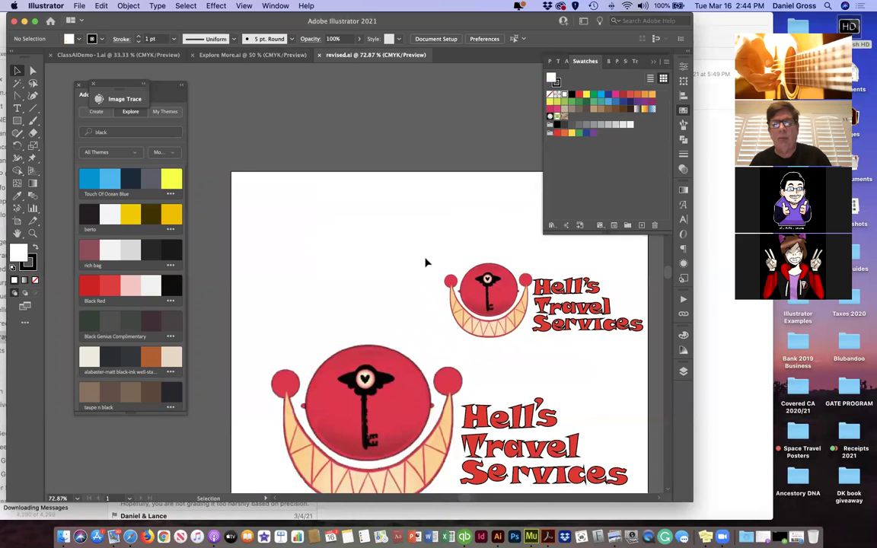
scroll(426, 263, down, 3)
scroll(425, 263, right, 2)
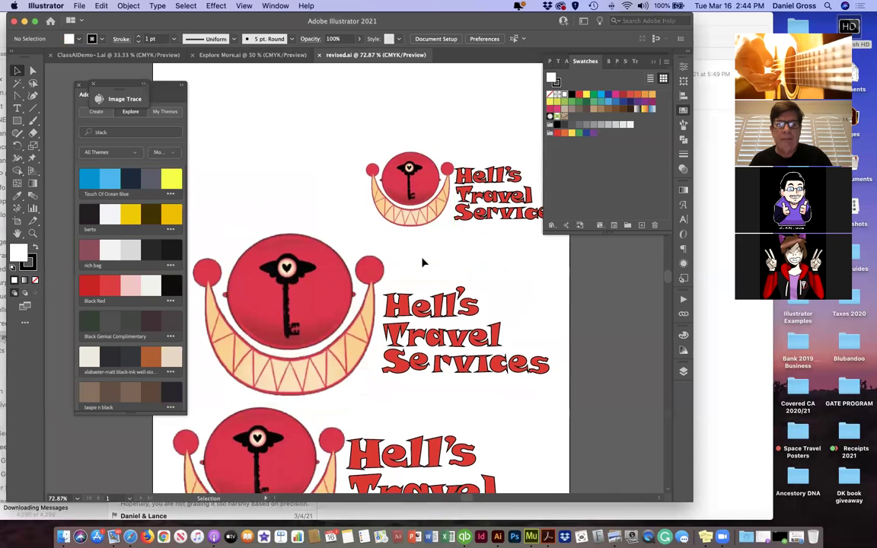
scroll(425, 263, down, 3)
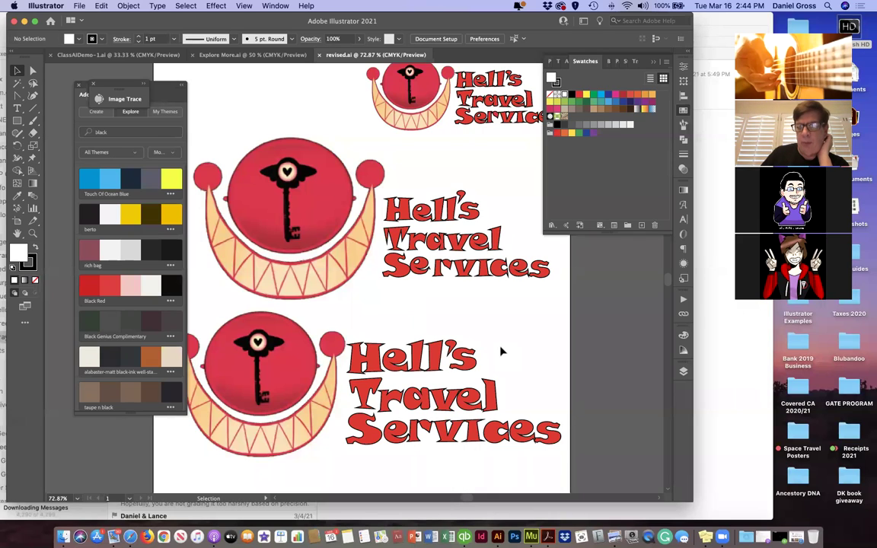
key(super+minus)
key(super+minus)
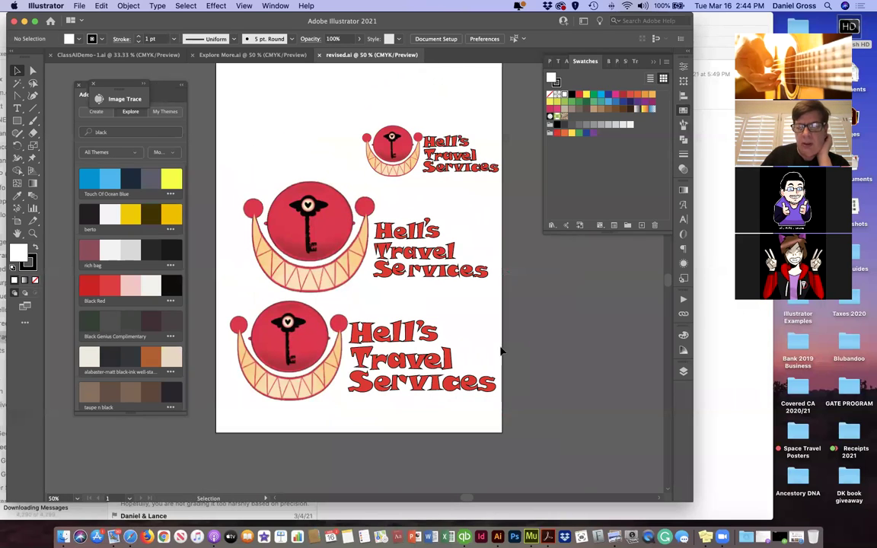
scroll(493, 368, up, 2)
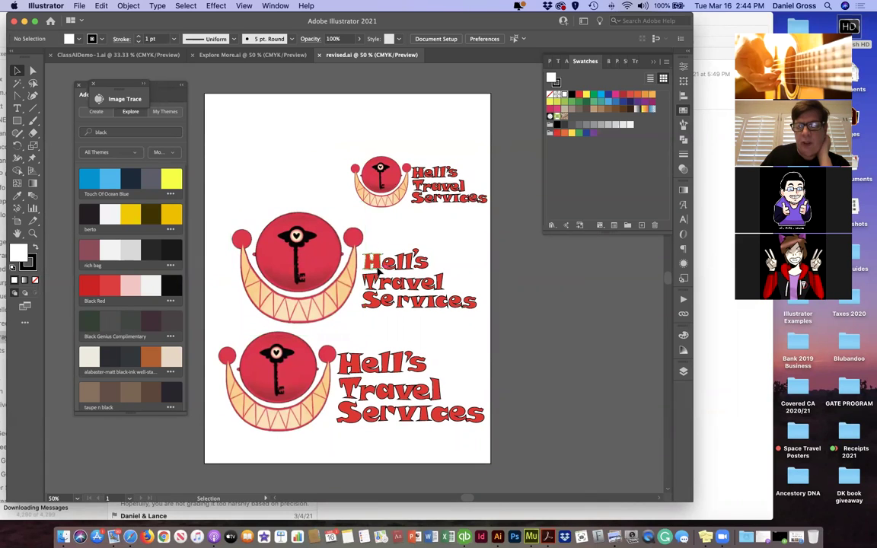
click(371, 262)
click(422, 329)
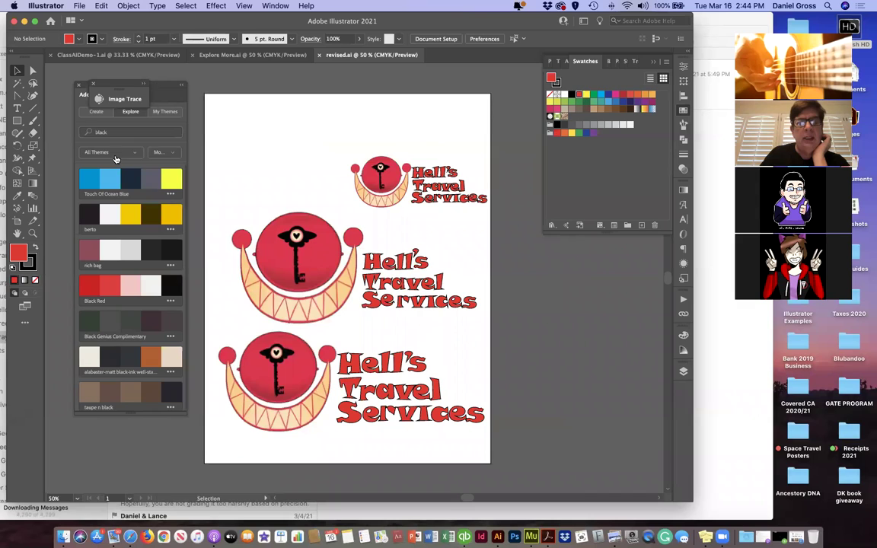
Shift the middle logo's emblem slightly left, then enlarge its Hell's Travel Services lettering and reposition it beside the emblem
drag(298, 259, 294, 259)
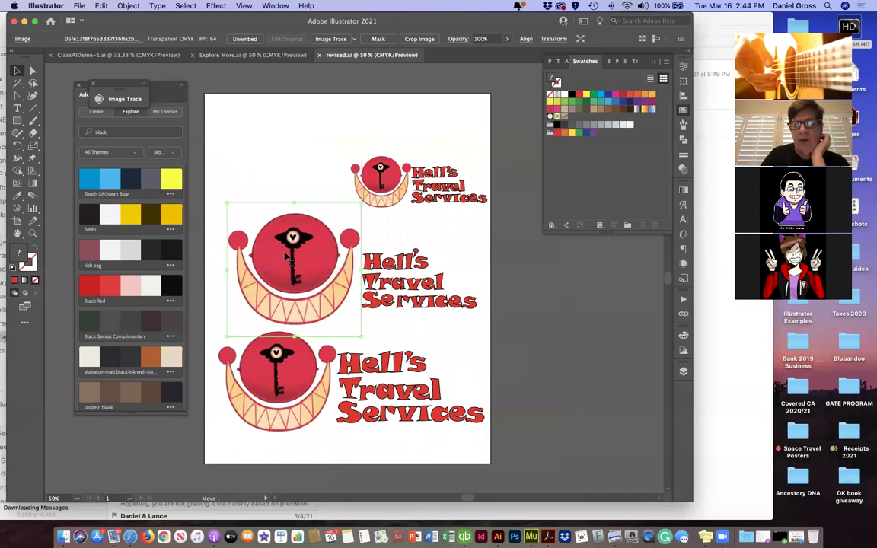
click(485, 240)
drag(385, 288, 389, 279)
mouse_move(476, 242)
mouse_down()
mouse_move(487, 229)
mouse_move(462, 222)
mouse_move(504, 216)
mouse_move(501, 232)
mouse_up()
drag(419, 270, 419, 277)
Scale down the middle logo's emblem image and adjust its spacing from the enlarged lettering
click(335, 320)
drag(358, 336, 326, 286)
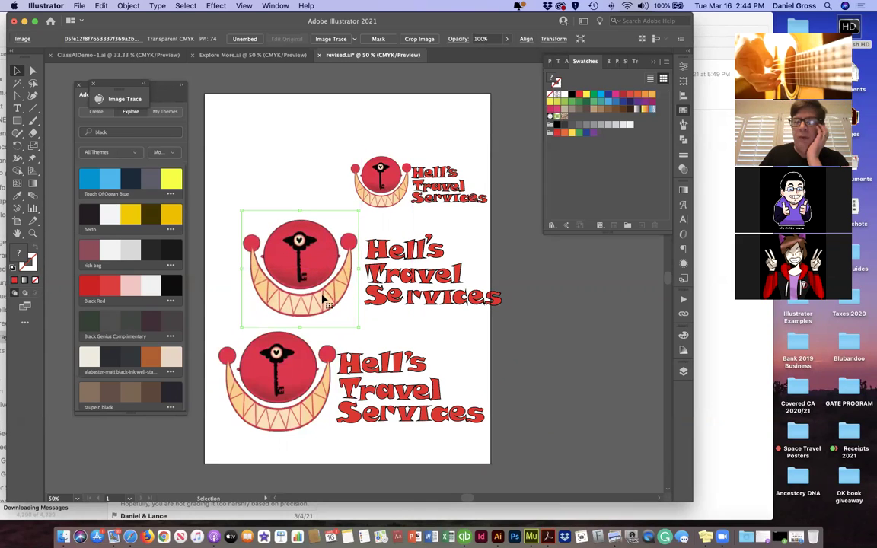
drag(329, 301, 342, 304)
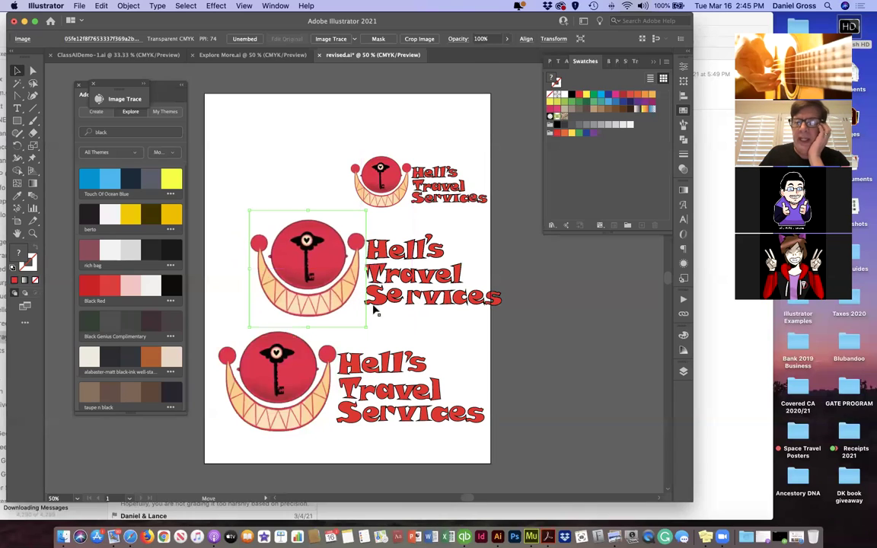
click(498, 302)
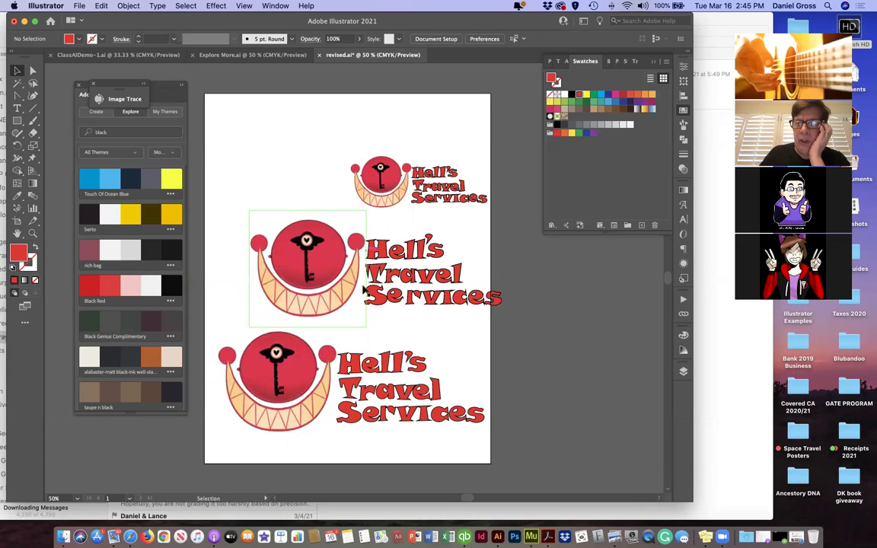
mouse_move(342, 290)
mouse_down()
mouse_move(319, 290)
mouse_move(333, 305)
mouse_up()
click(499, 341)
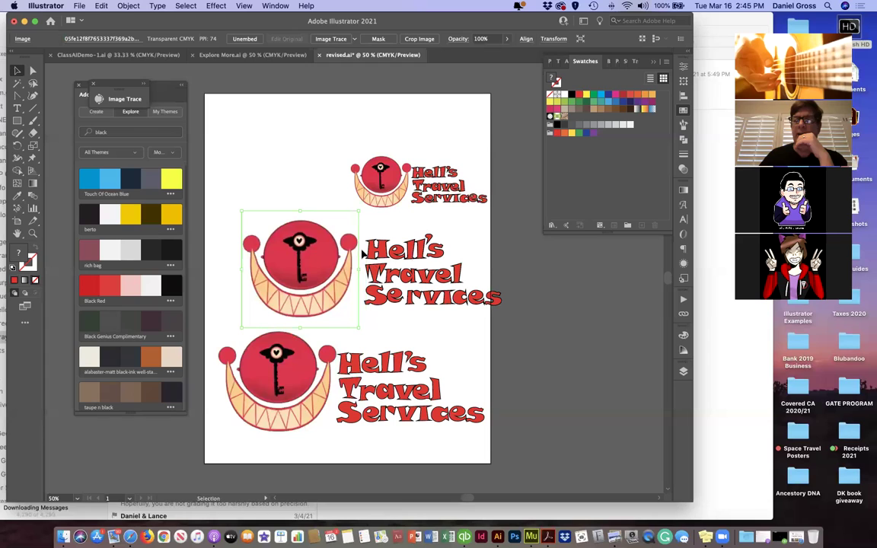
Deselect the middle emblem and minimize the Illustrator window to return to Mail
drag(426, 312, 385, 305)
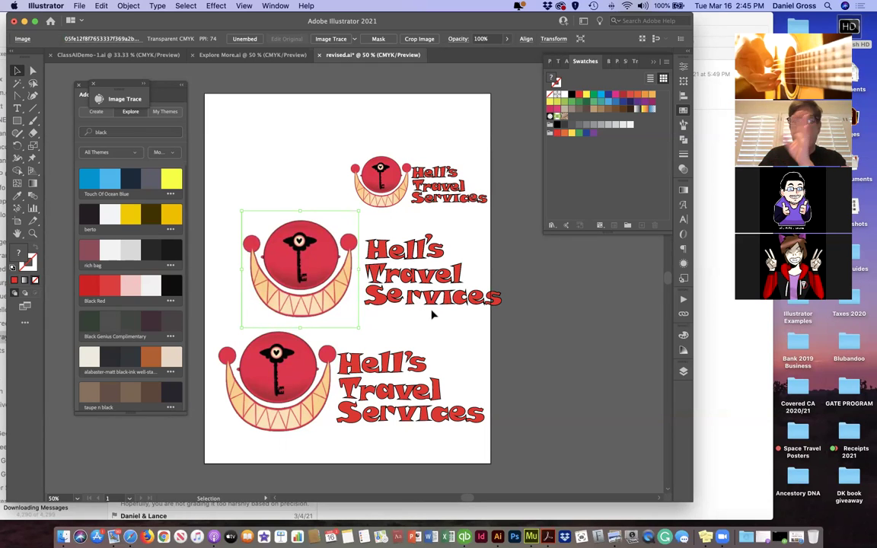
click(432, 313)
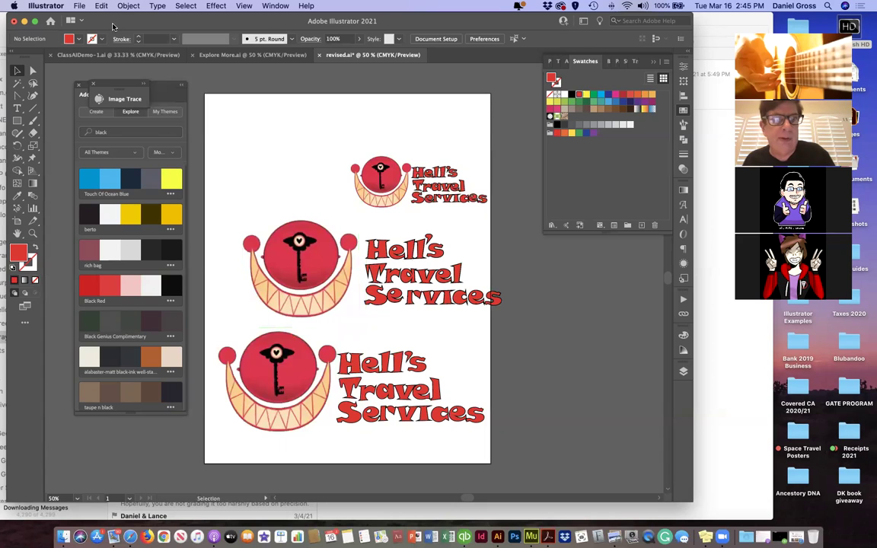
click(24, 21)
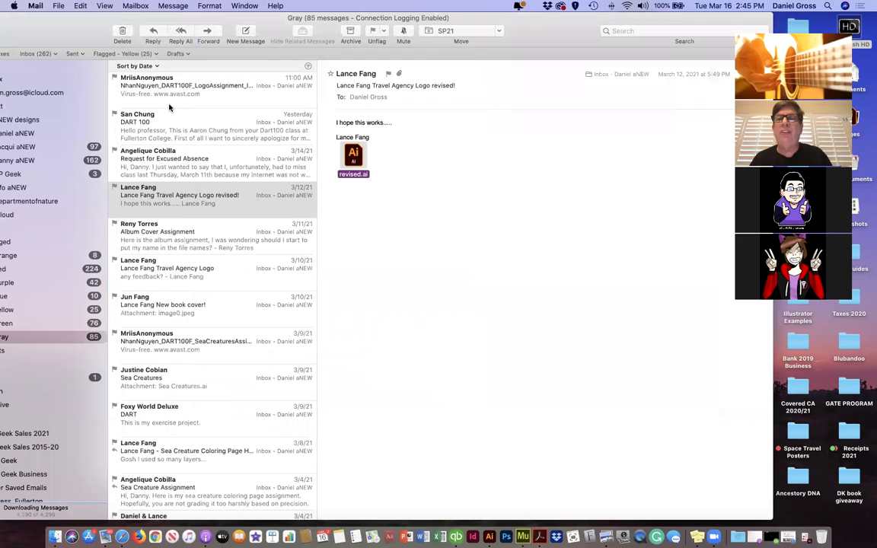